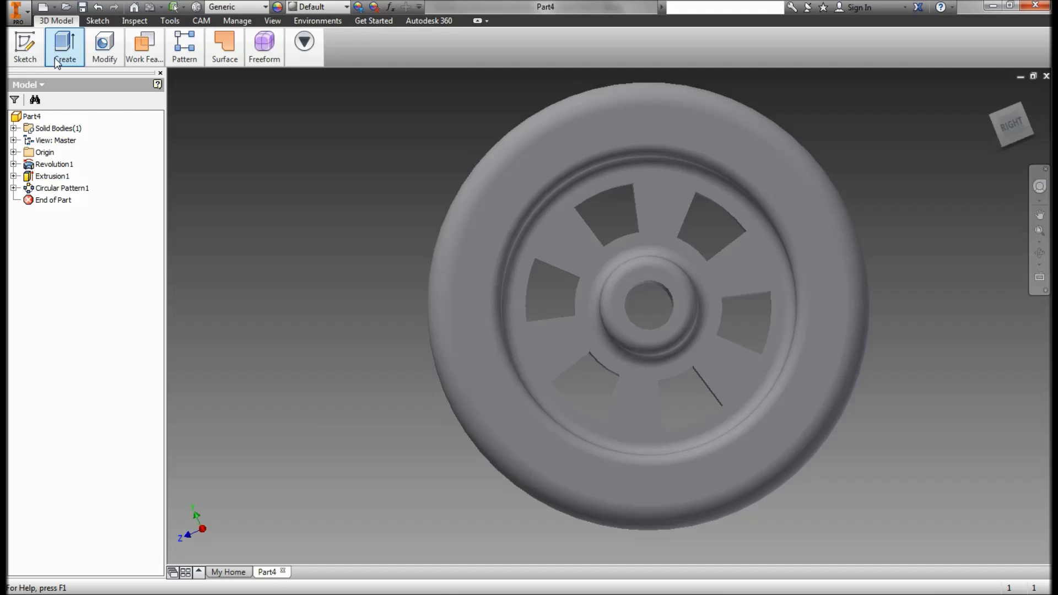
Step: Create a new 2D sketch, Sketch3, on the wheel's flat front face
{"action": "mouse_move", "coordinate": [30, 51]}
{"action": "left_click", "coordinate": [26, 84]}
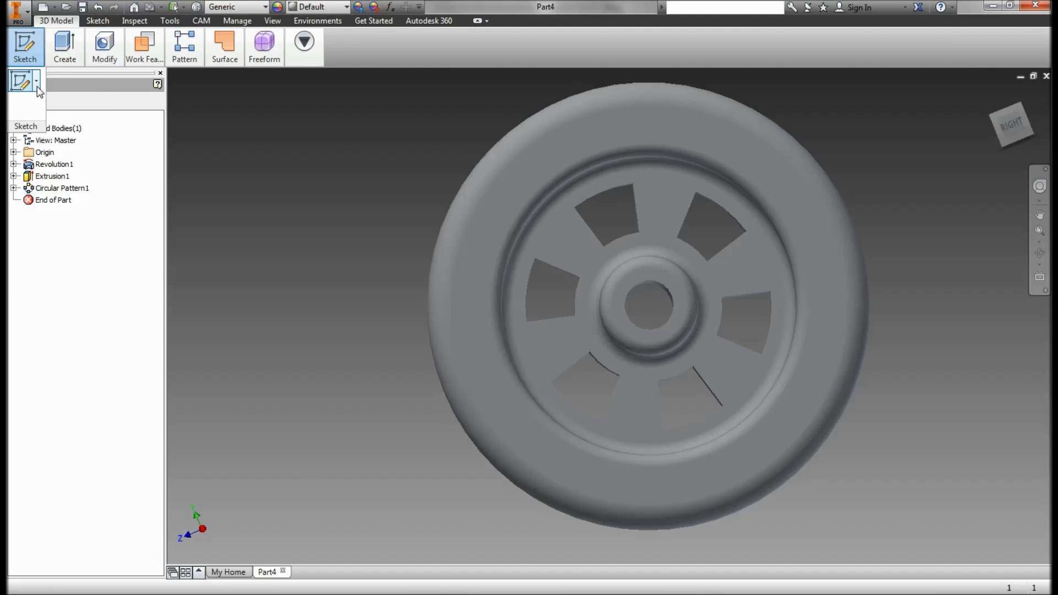
{"action": "left_click", "coordinate": [716, 272]}
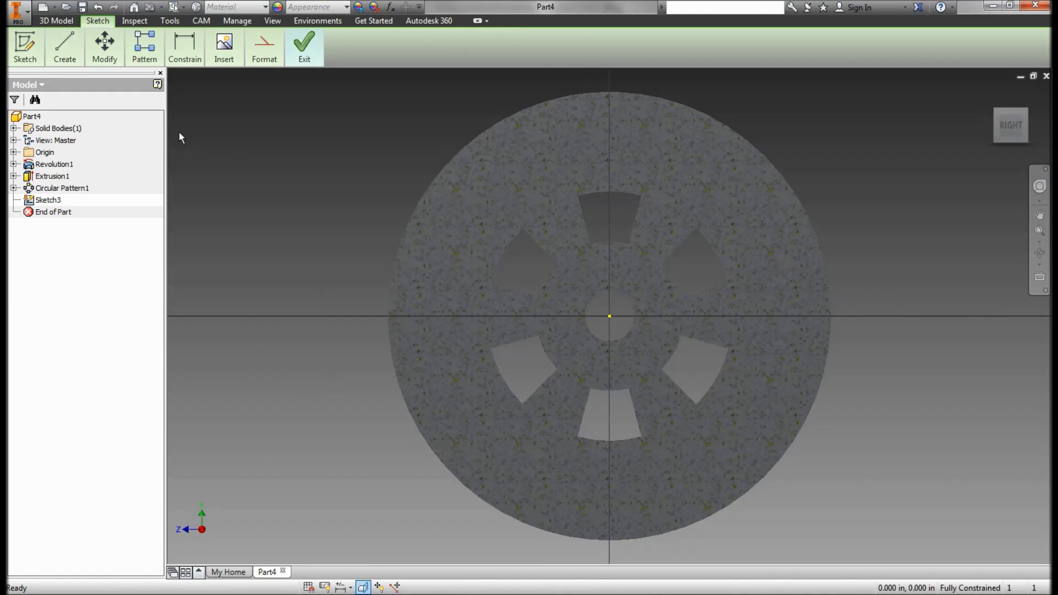
{"action": "left_click", "coordinate": [64, 47]}
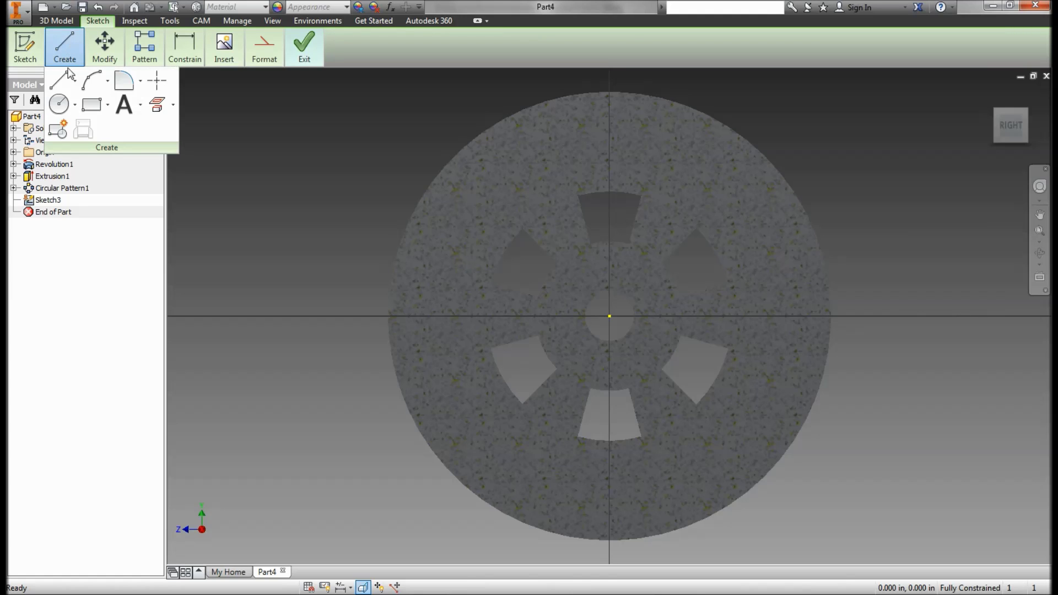
Step: Draw a .25 circle centred right of the wheel centre on the horizontal axis, near the rim
{"action": "left_click", "coordinate": [59, 109]}
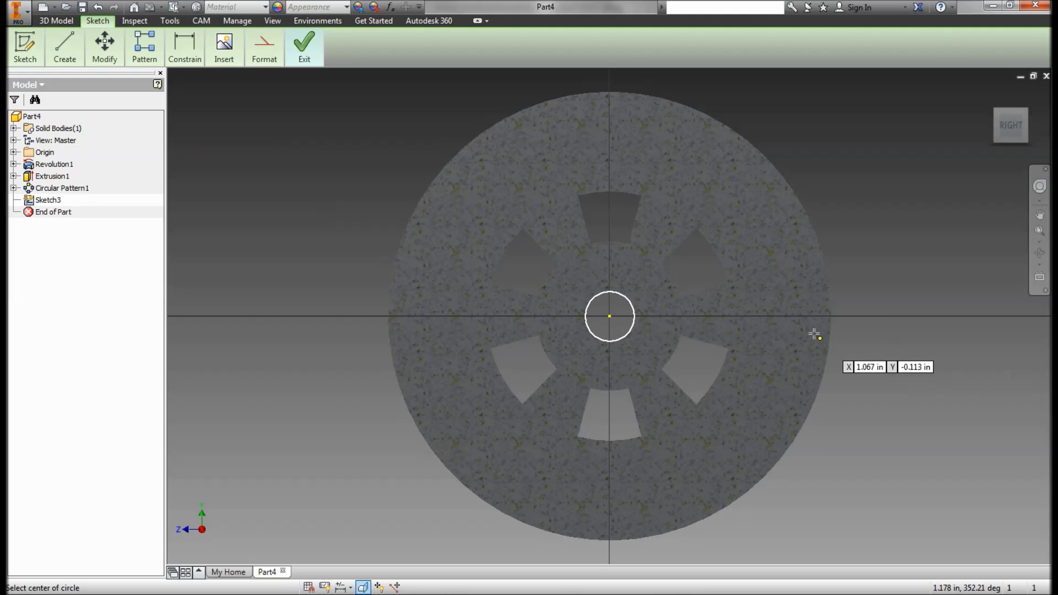
{"action": "left_click", "coordinate": [767, 315]}
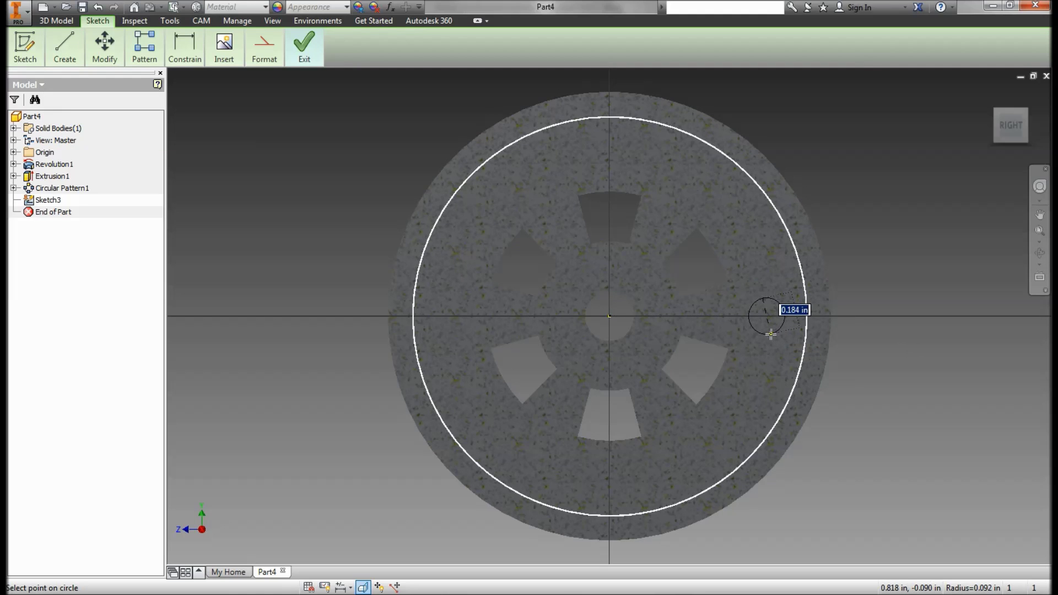
{"action": "type", "text": ".25"}
{"action": "key", "text": "Return"}
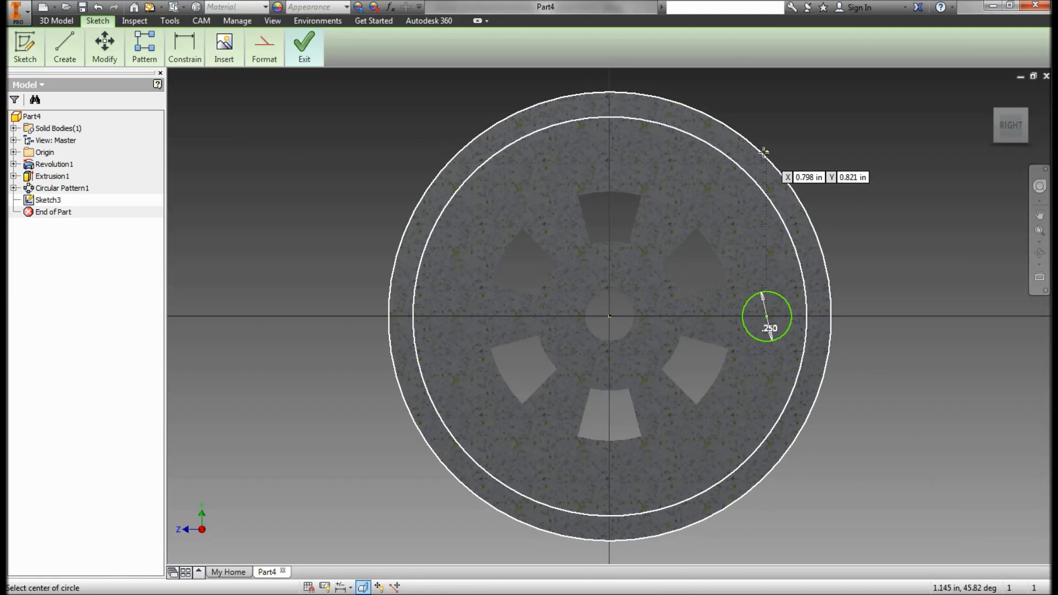
{"action": "key", "text": "Escape"}
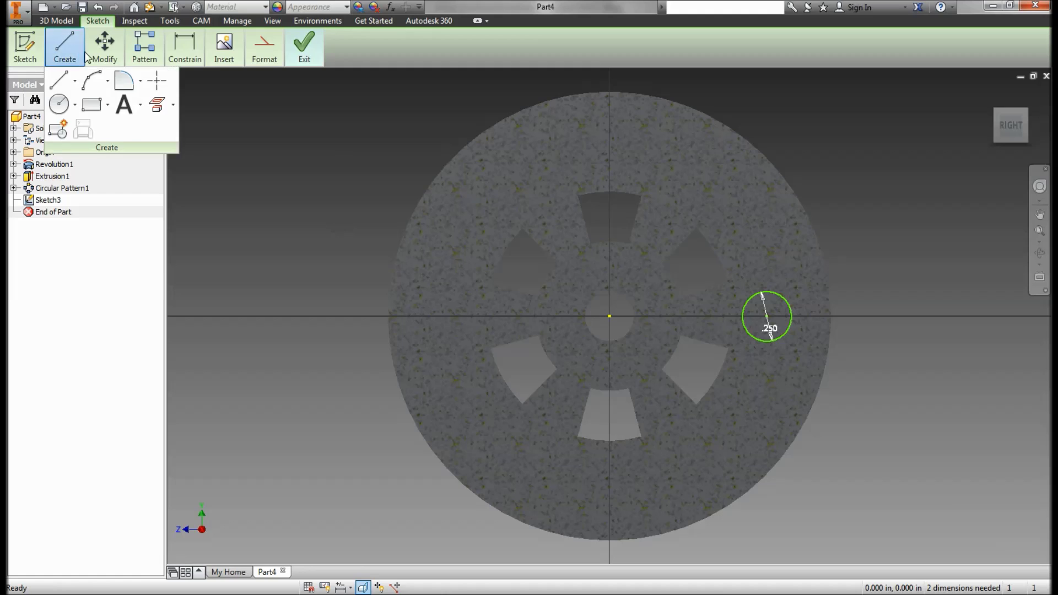
Step: Dimension the small circle's centre .700 horizontally from the wheel's centre point
{"action": "mouse_move", "coordinate": [184, 49]}
{"action": "left_click", "coordinate": [178, 82]}
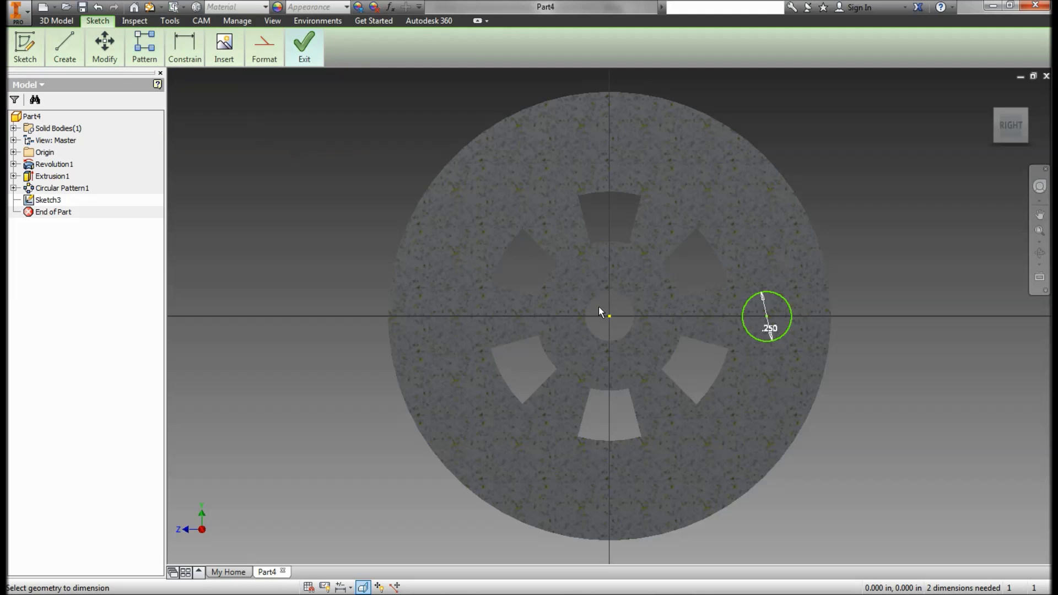
{"action": "left_click", "coordinate": [610, 316]}
{"action": "left_click", "coordinate": [753, 273]}
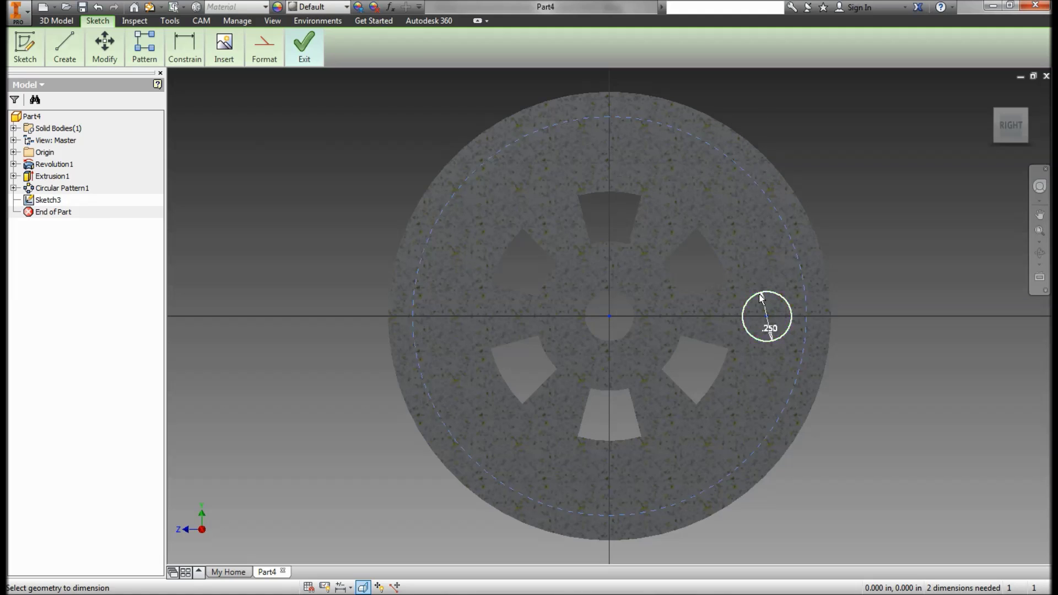
{"action": "left_click", "coordinate": [767, 317]}
{"action": "left_click", "coordinate": [723, 209]}
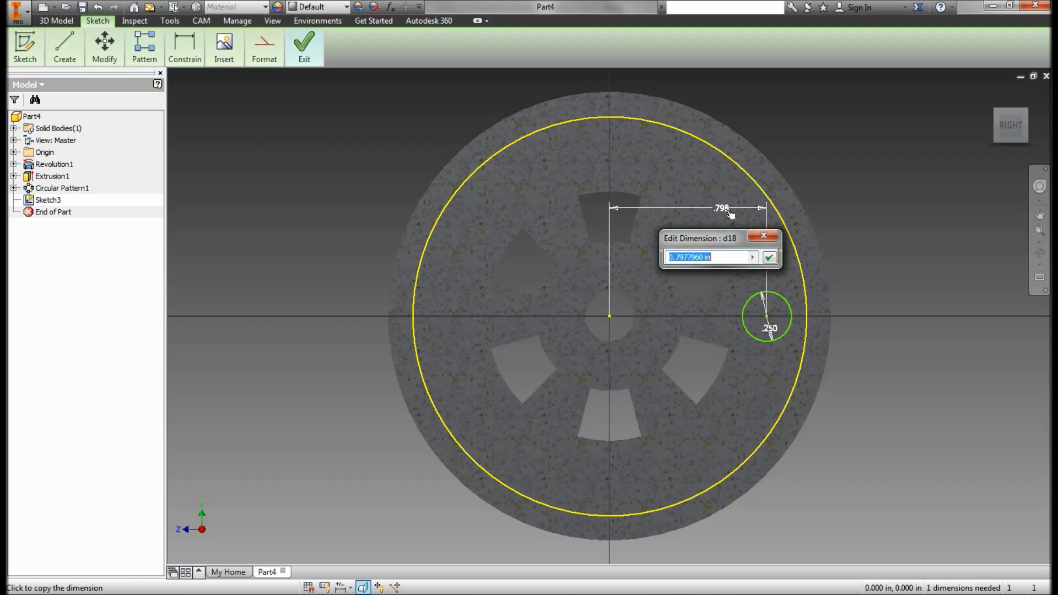
{"action": "type", "text": ".70"}
{"action": "key", "text": "Return"}
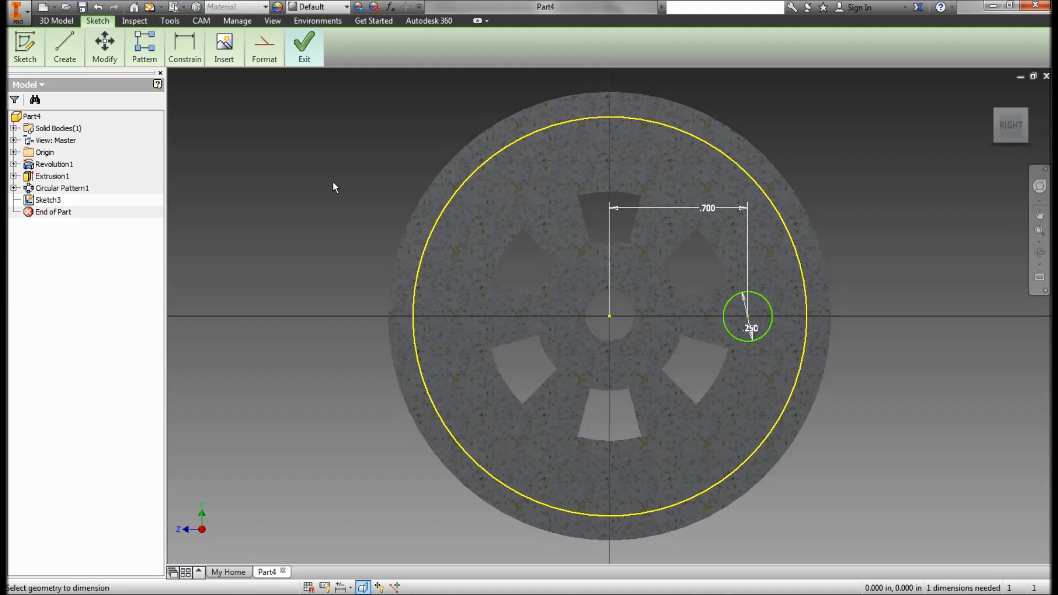
Step: Exit Sketch3 and extrude the small circle .375 into a cylindrical boss
{"action": "mouse_move", "coordinate": [304, 47]}
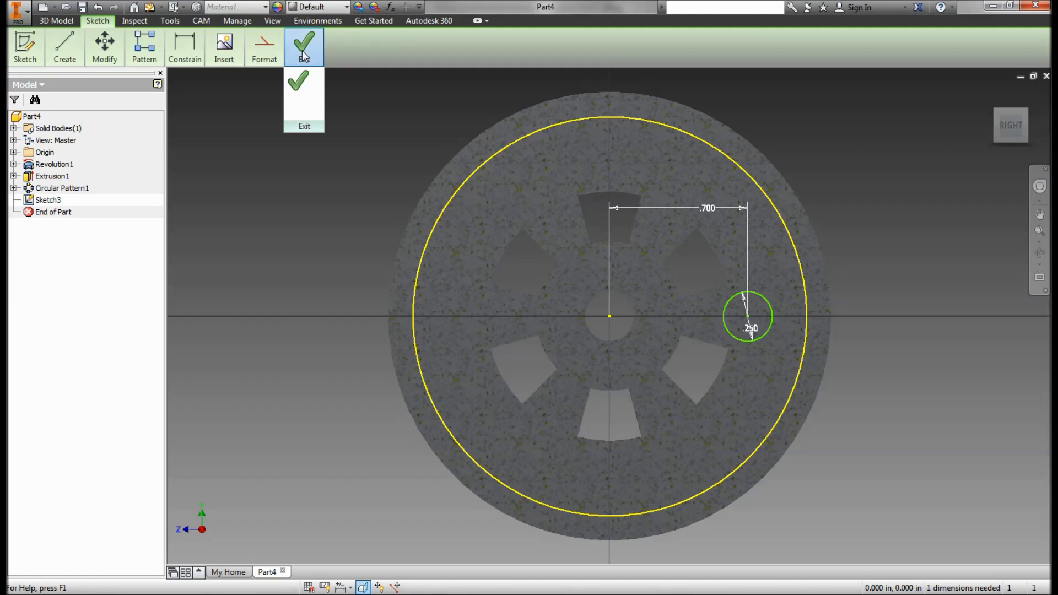
{"action": "left_click", "coordinate": [299, 88]}
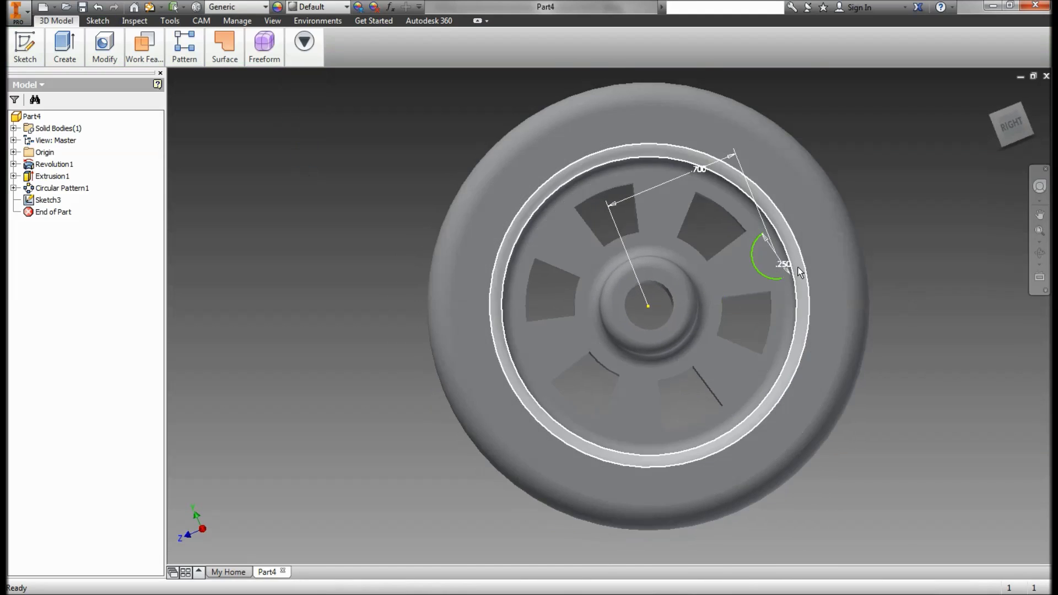
{"action": "mouse_move", "coordinate": [64, 50]}
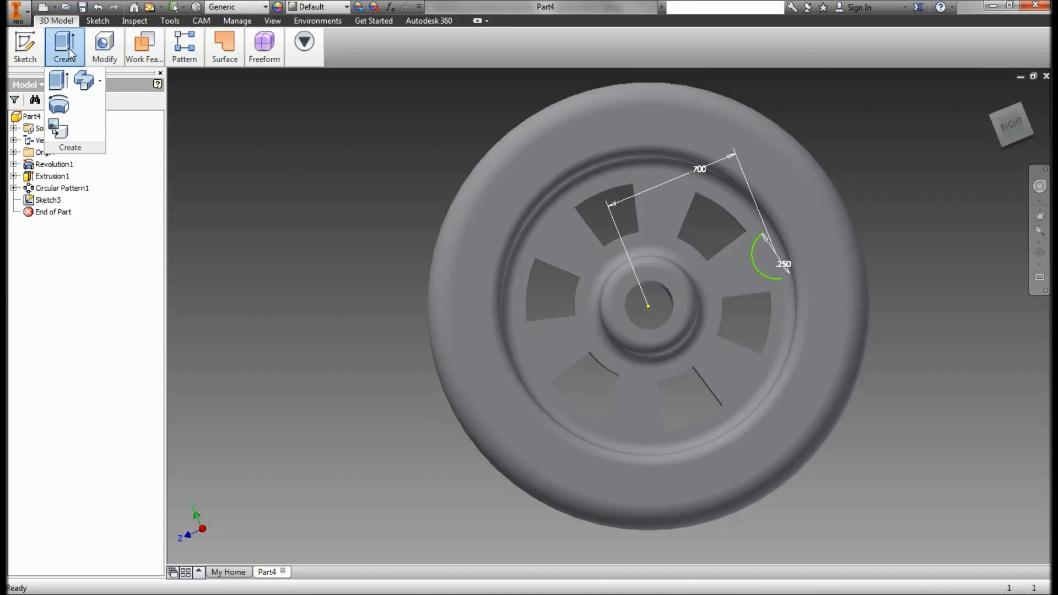
{"action": "left_click", "coordinate": [51, 82]}
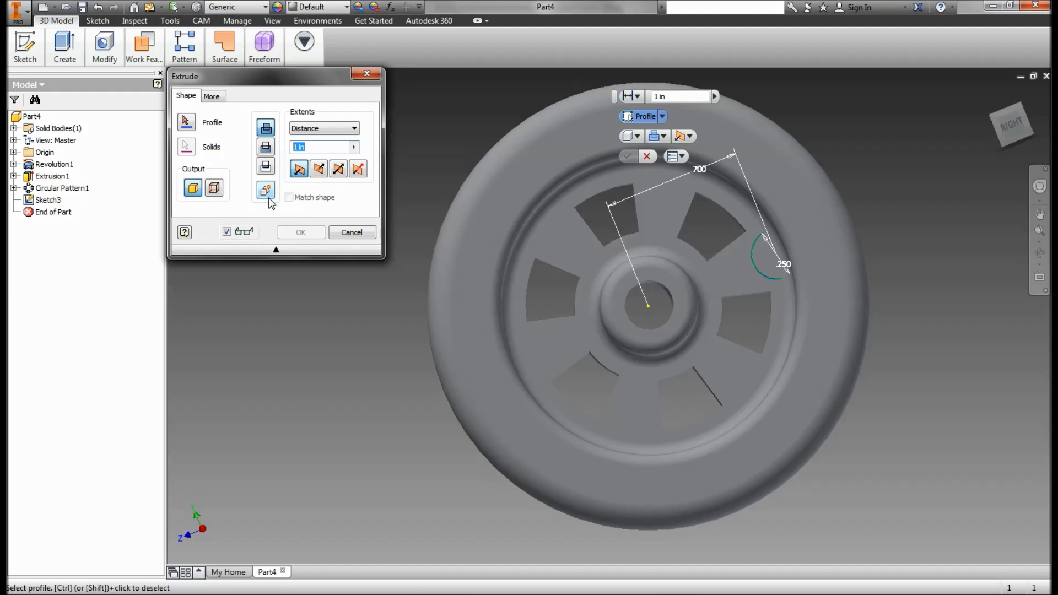
{"action": "type", "text": ".375"}
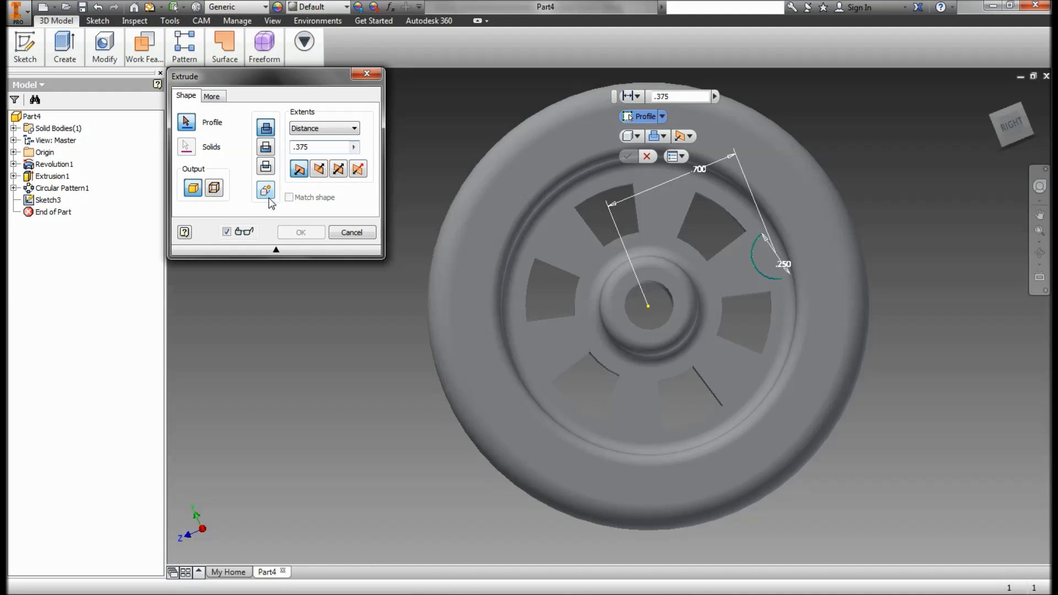
{"action": "left_click", "coordinate": [780, 259]}
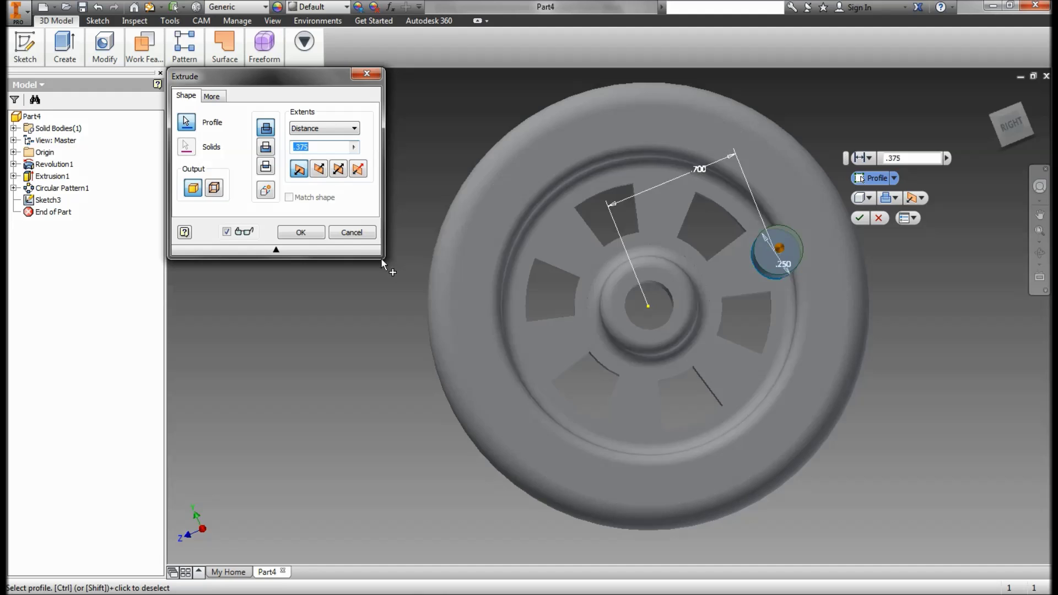
{"action": "left_click", "coordinate": [858, 216]}
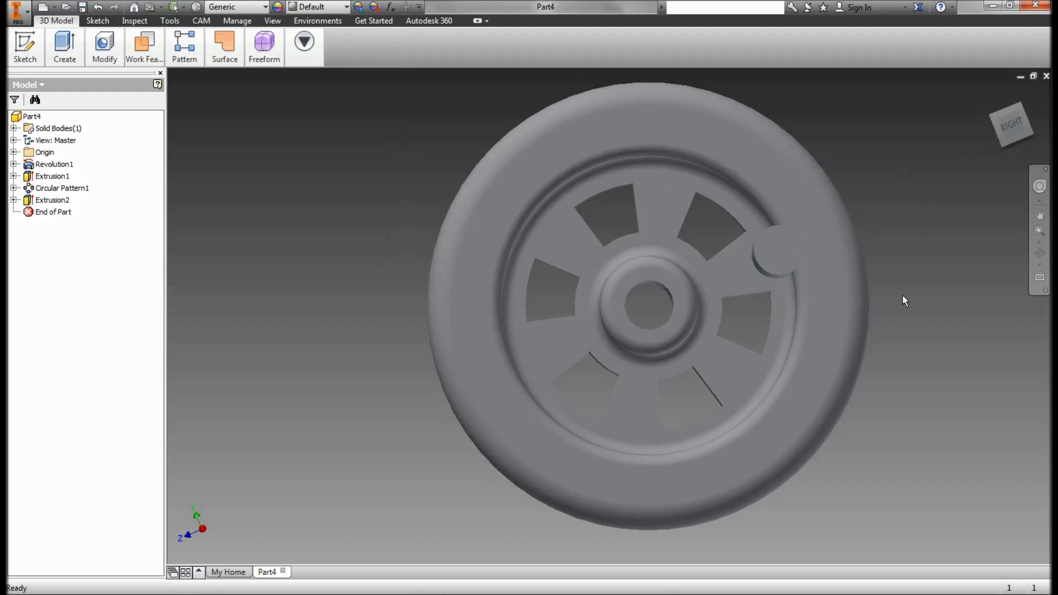
{"action": "left_click", "coordinate": [25, 47]}
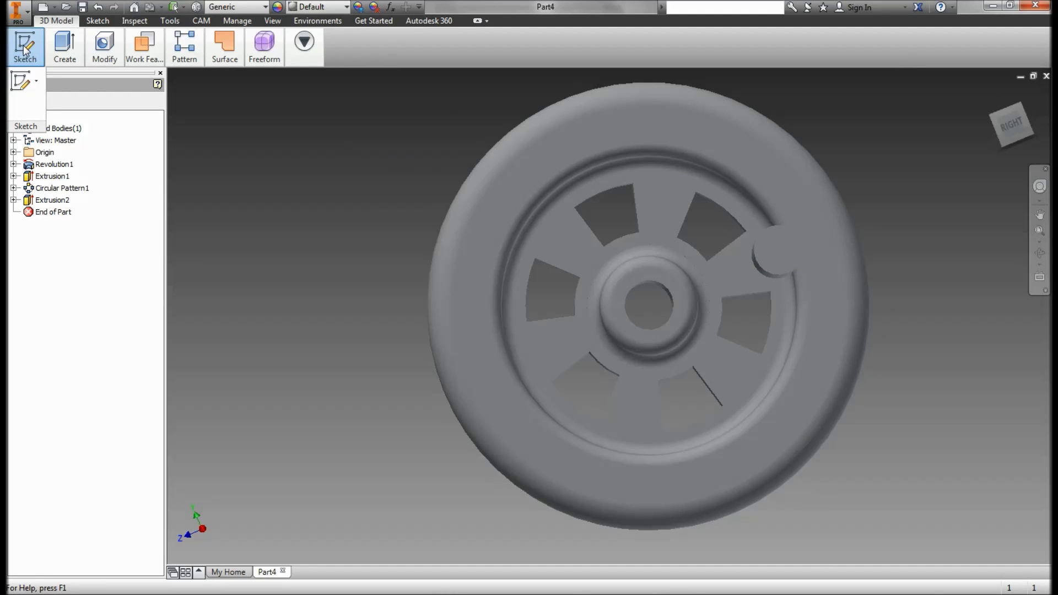
Step: Start Sketch4 on the boss face
{"action": "left_click", "coordinate": [20, 80]}
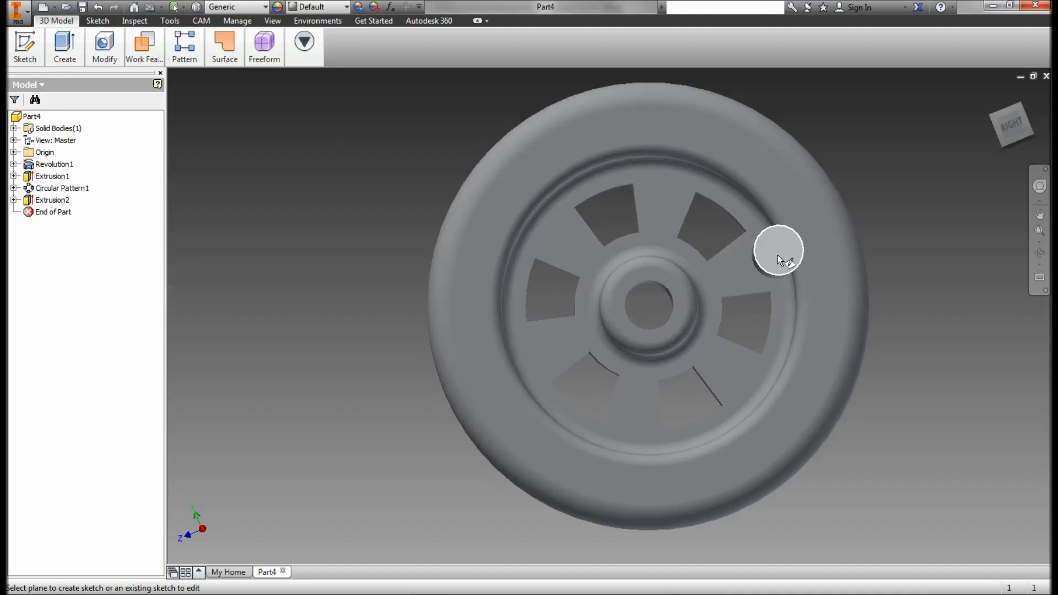
{"action": "left_click", "coordinate": [778, 250]}
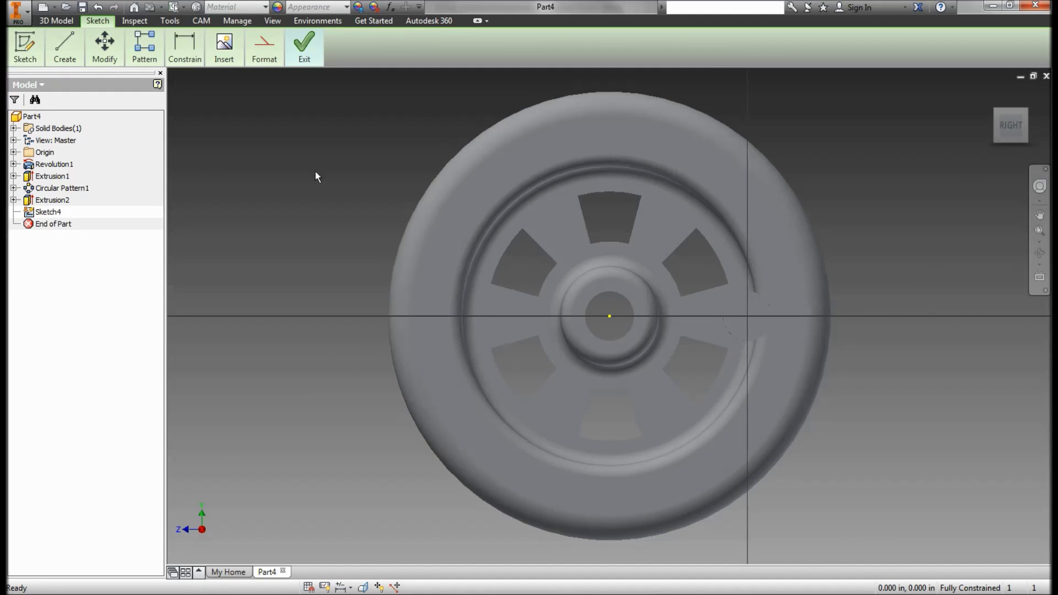
{"action": "left_click", "coordinate": [65, 51]}
{"action": "left_click", "coordinate": [65, 53]}
{"action": "left_click", "coordinate": [68, 55]}
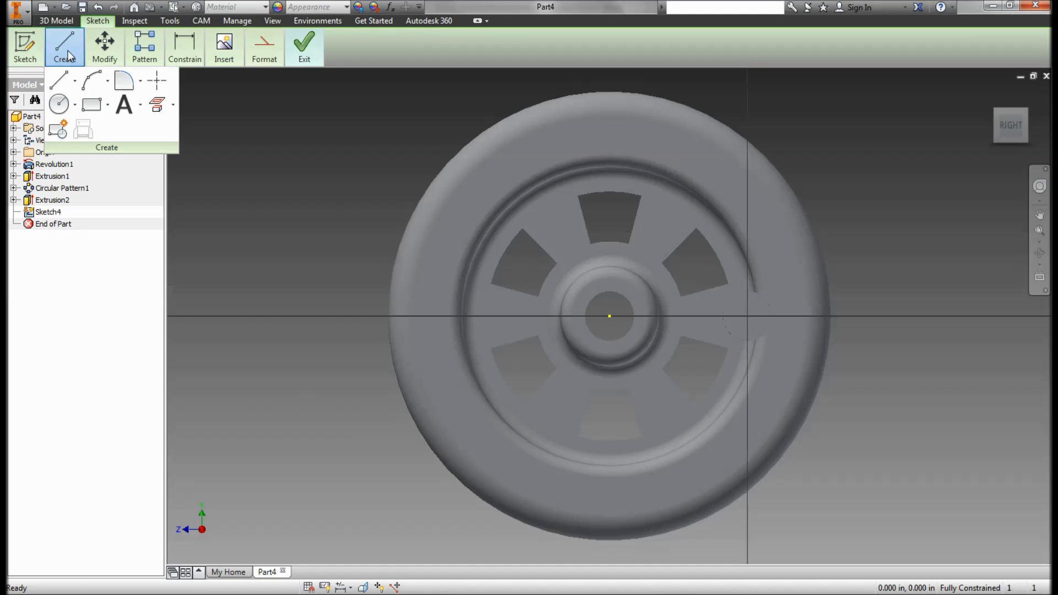
Step: Draw a small circle centred on the boss's centre point
{"action": "left_click", "coordinate": [59, 103]}
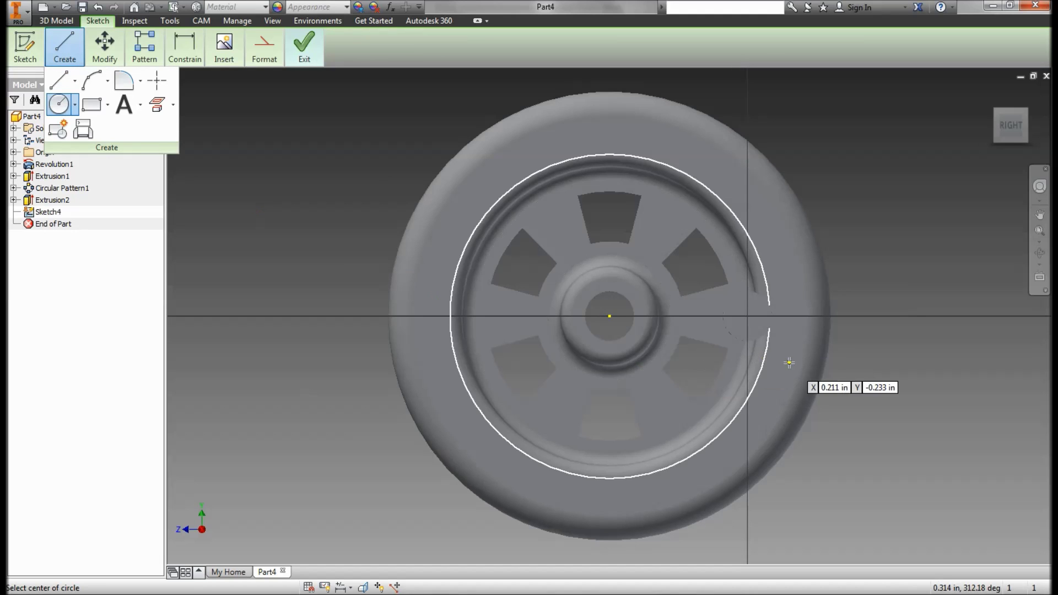
{"action": "left_click", "coordinate": [748, 317]}
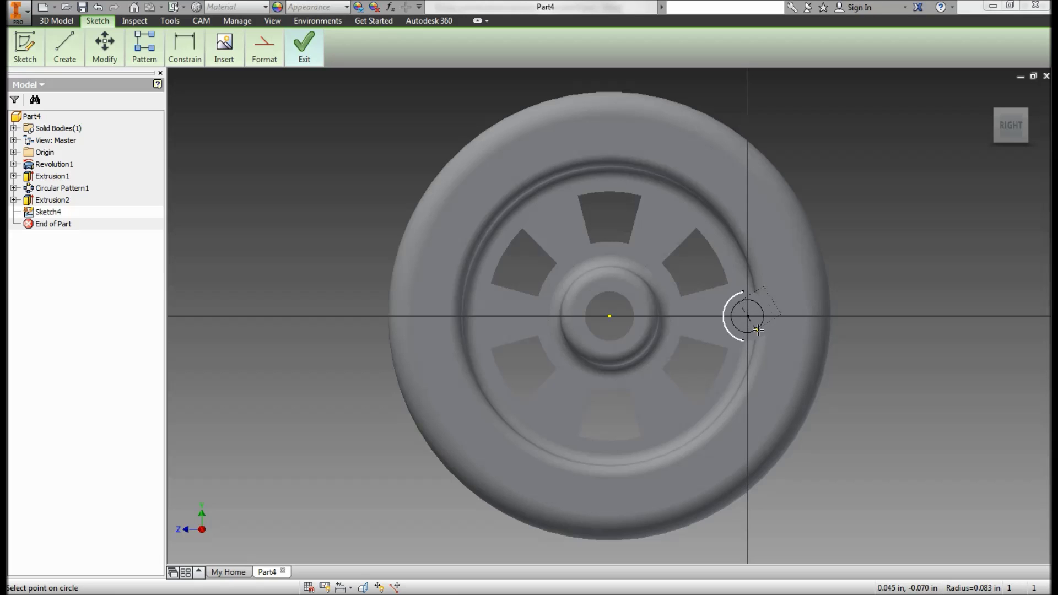
{"action": "left_click", "coordinate": [757, 330]}
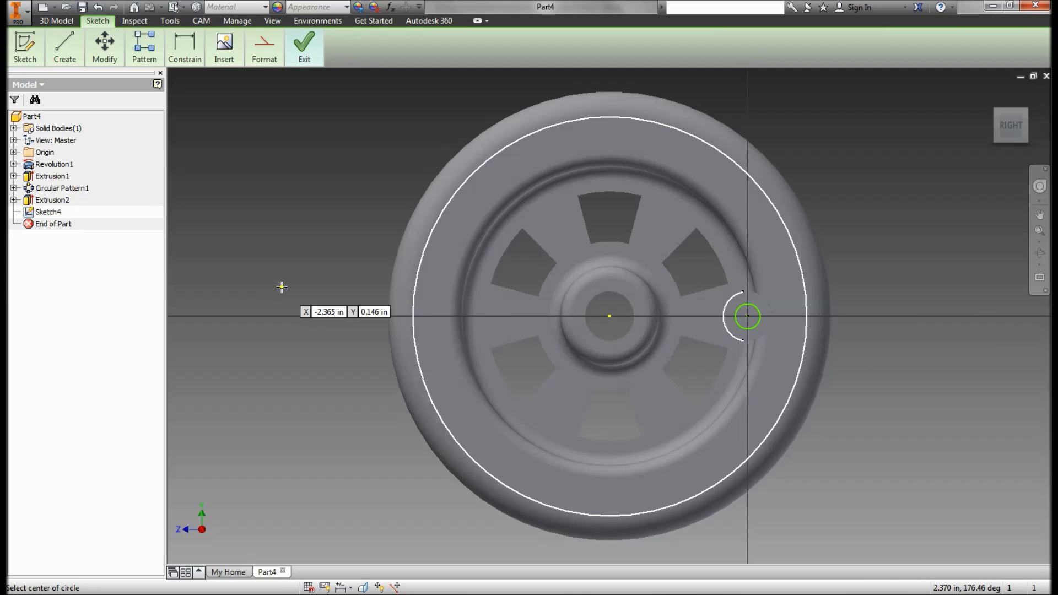
{"action": "key", "text": "Escape"}
{"action": "left_click", "coordinate": [187, 50]}
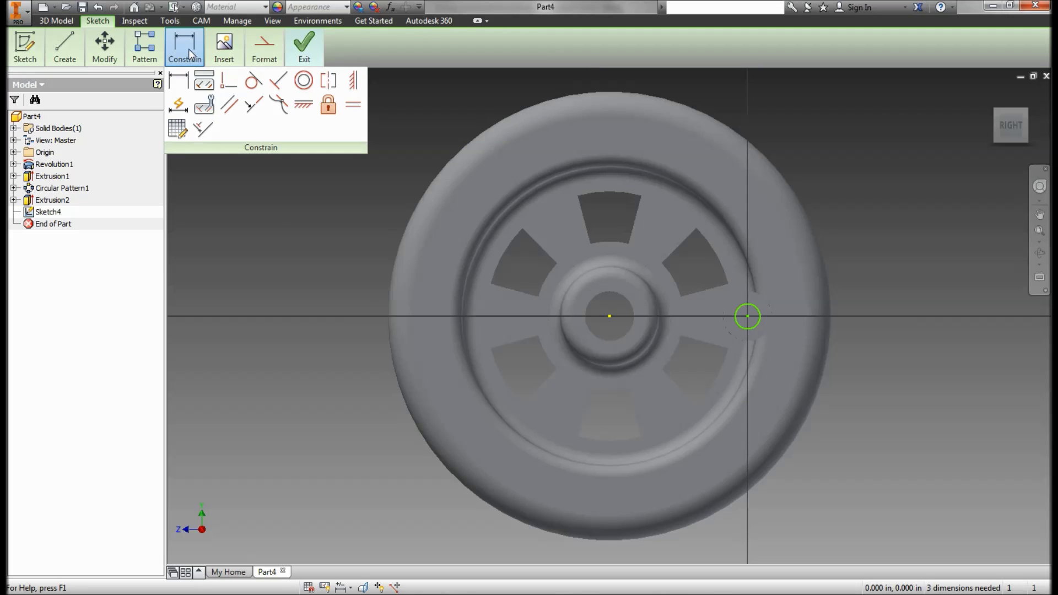
Step: Dimension the boss circle to .125 and exit Sketch4
{"action": "left_click", "coordinate": [183, 84]}
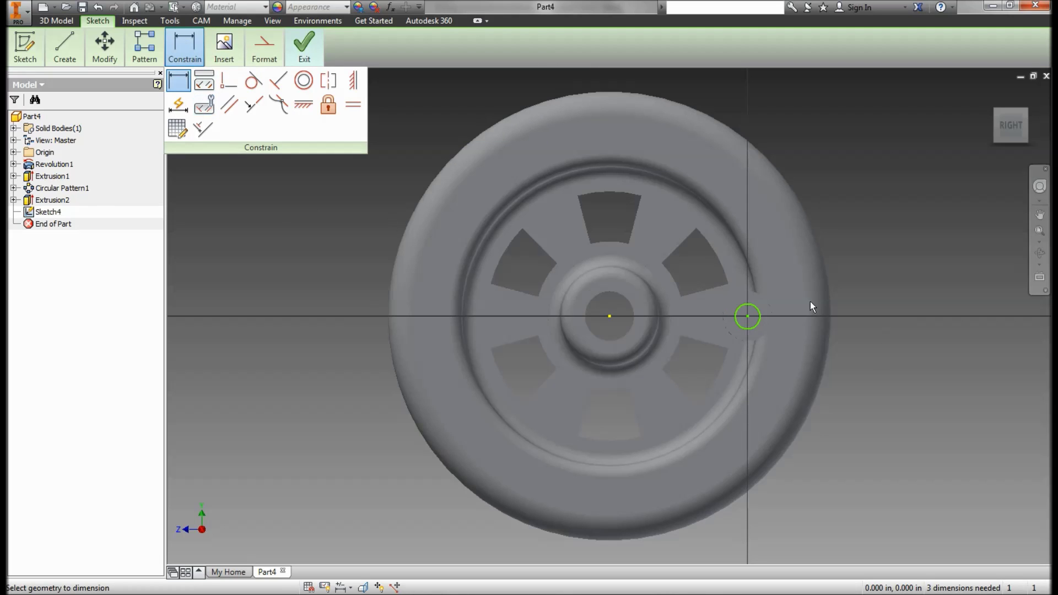
{"action": "left_click", "coordinate": [758, 315]}
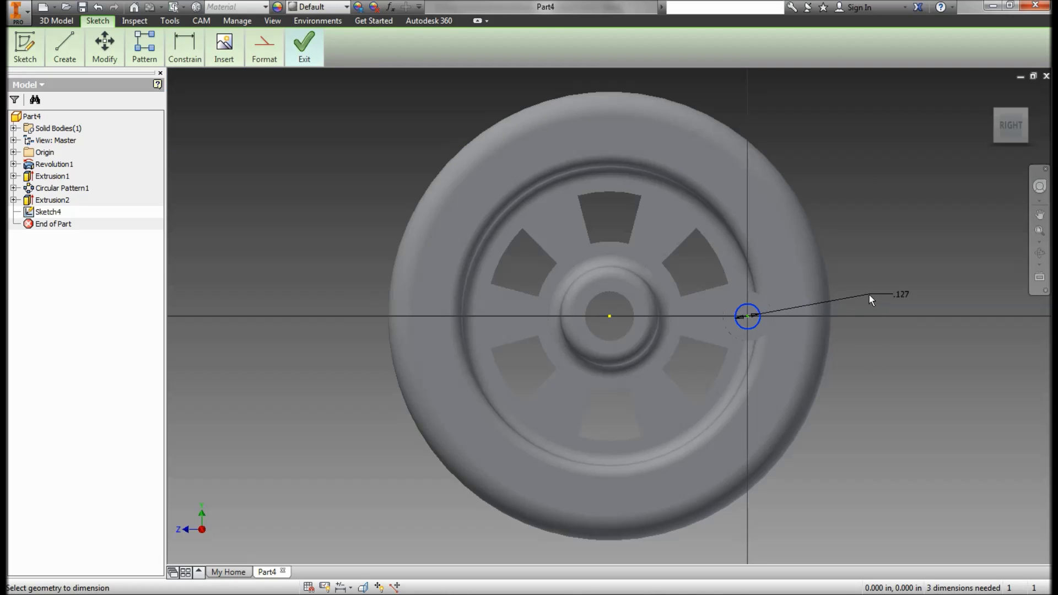
{"action": "left_click", "coordinate": [868, 299]}
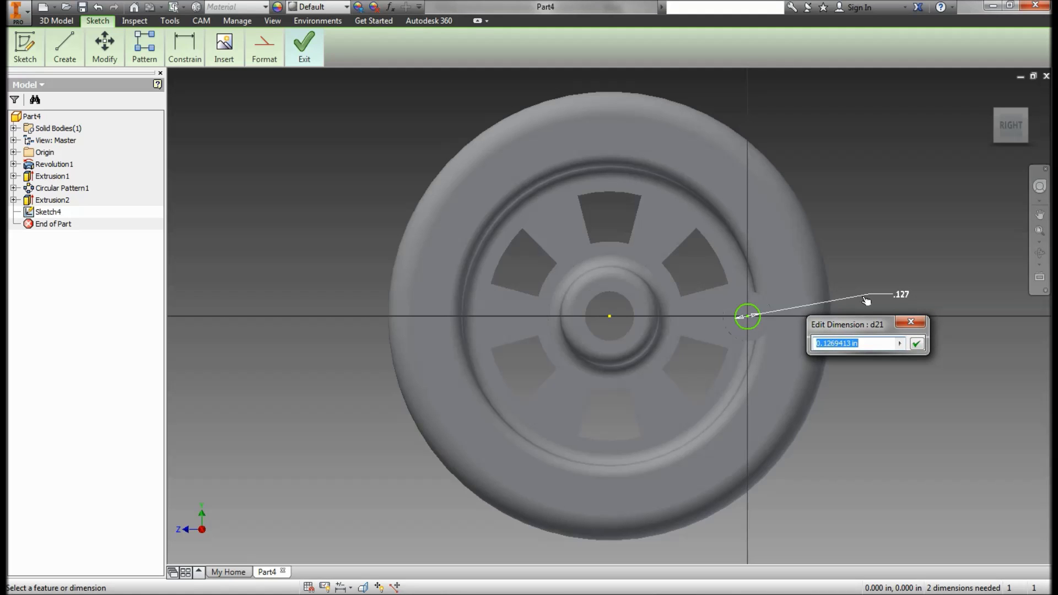
{"action": "type", "text": ".125"}
{"action": "key", "text": "Return"}
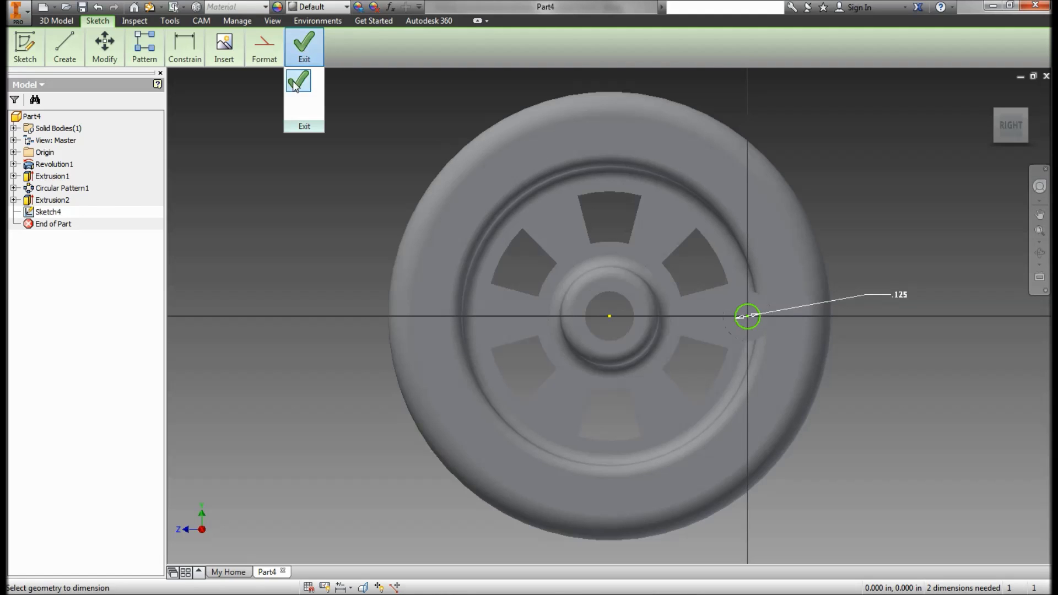
{"action": "left_click", "coordinate": [305, 54]}
Step: Extrude the .125 circle a distance of .125 to form a pin on the boss
{"action": "mouse_move", "coordinate": [75, 54]}
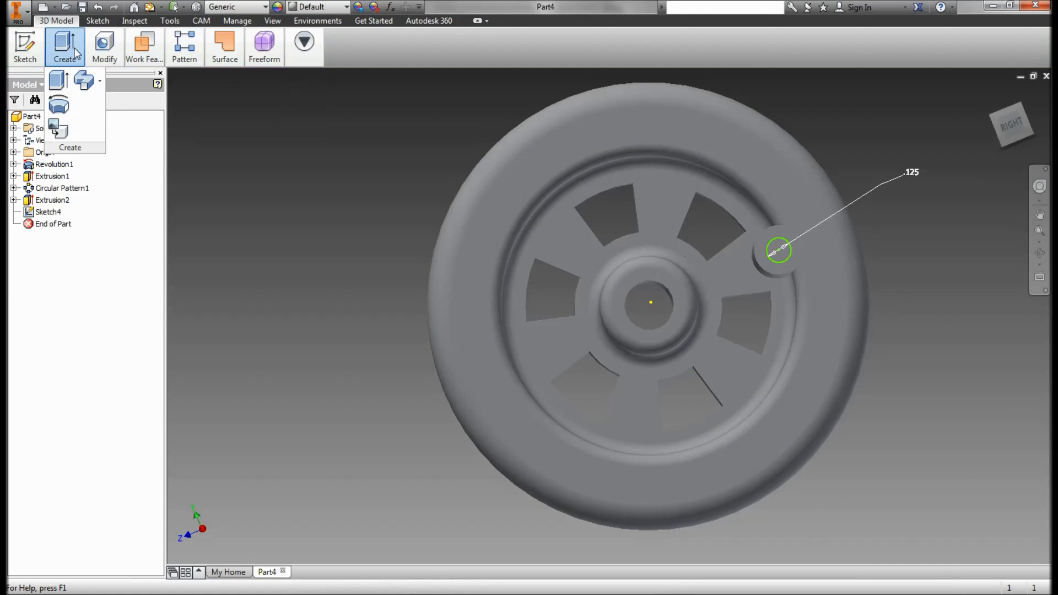
{"action": "left_click", "coordinate": [51, 83]}
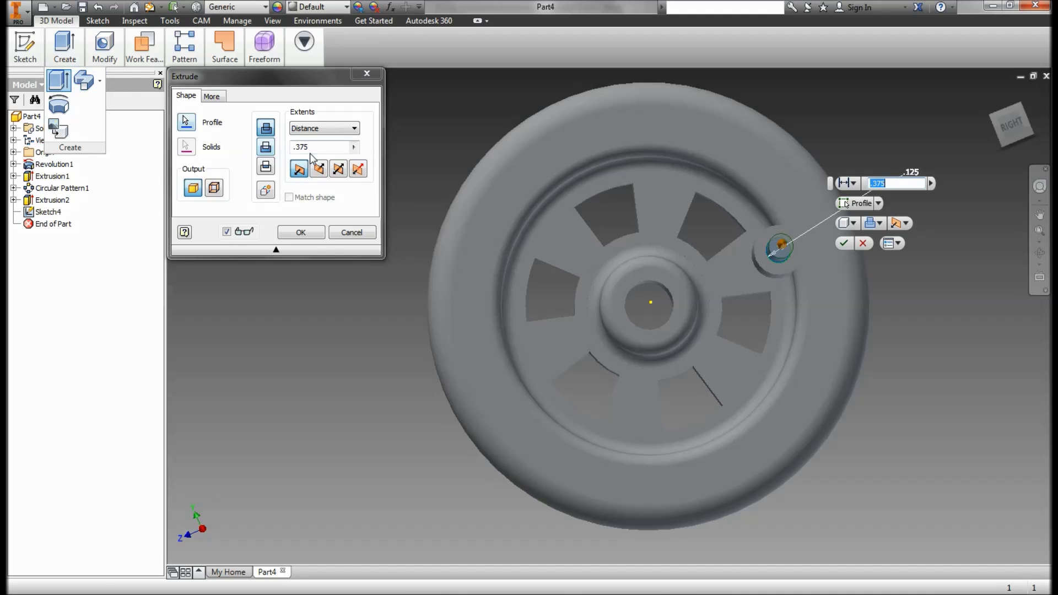
{"action": "double_click", "coordinate": [308, 146]}
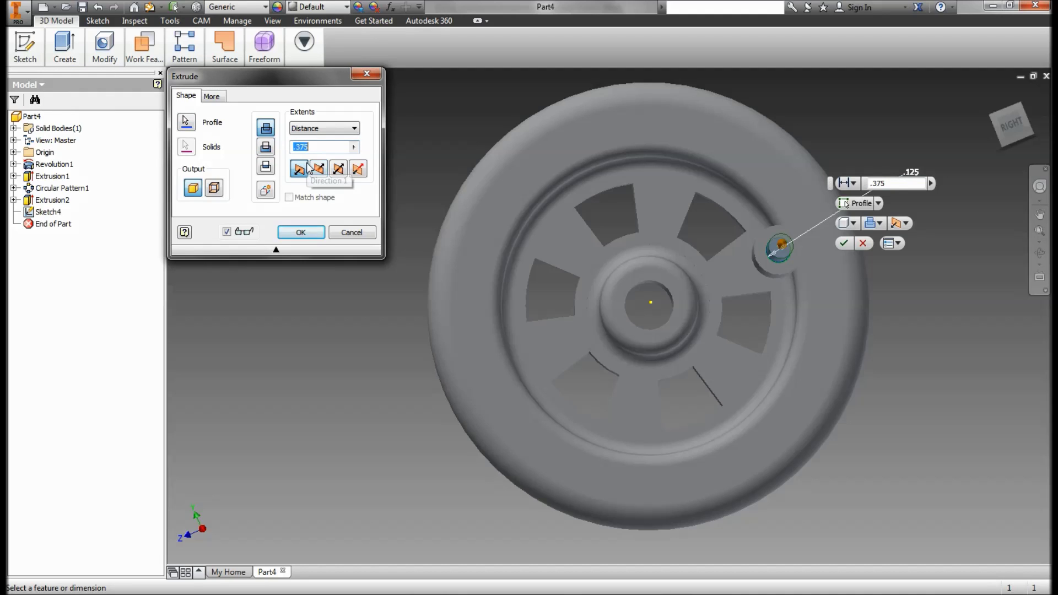
{"action": "type", "text": ".125"}
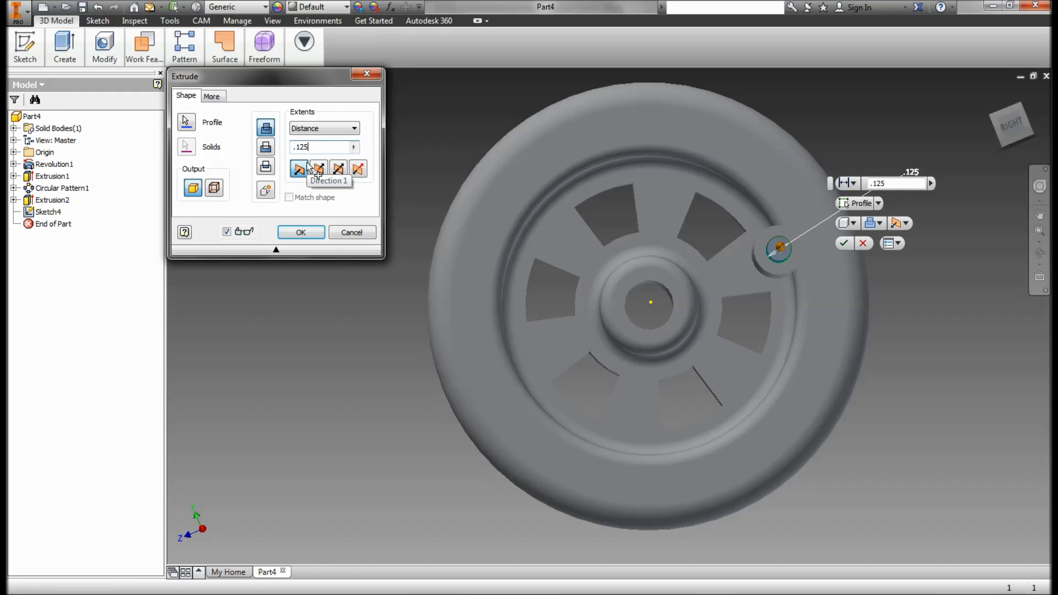
{"action": "left_click", "coordinate": [301, 232]}
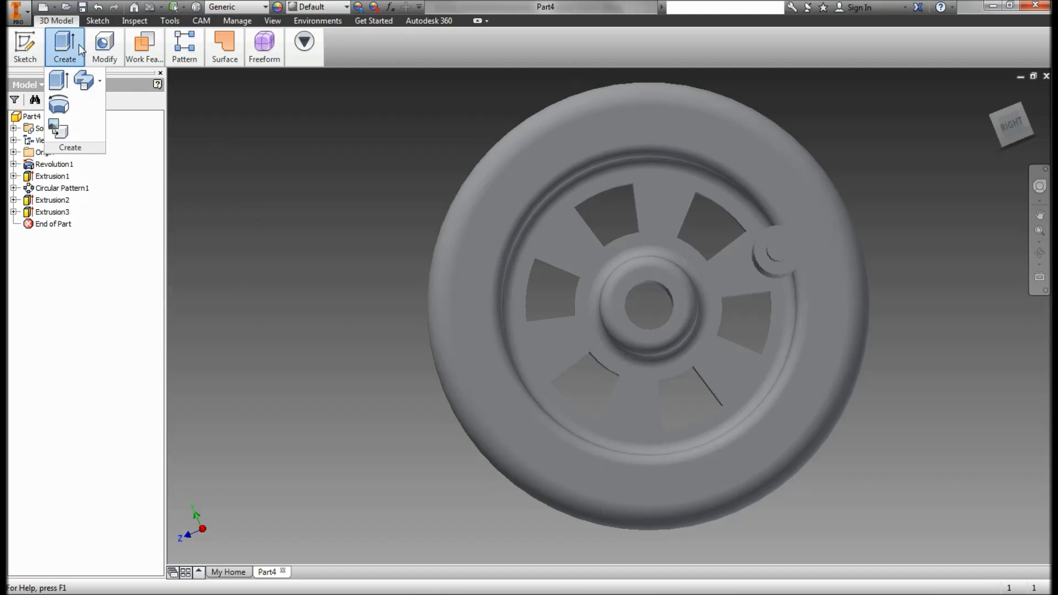
{"action": "left_click", "coordinate": [104, 47]}
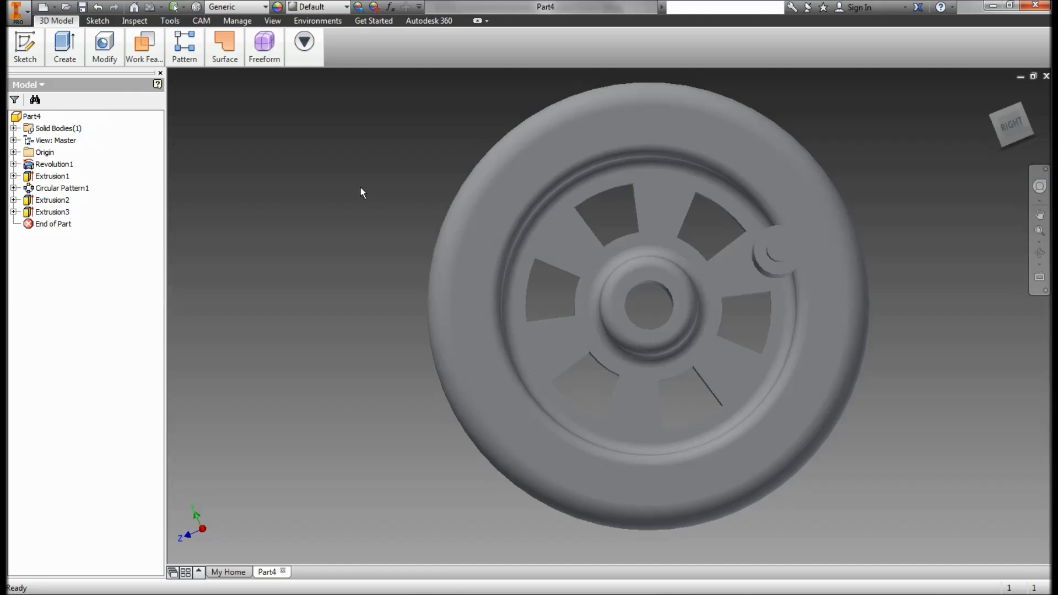
Step: Launch the Hole feature, which opens with 0.25 in diameter and 1 in depth defaults
{"action": "left_click", "coordinate": [105, 46]}
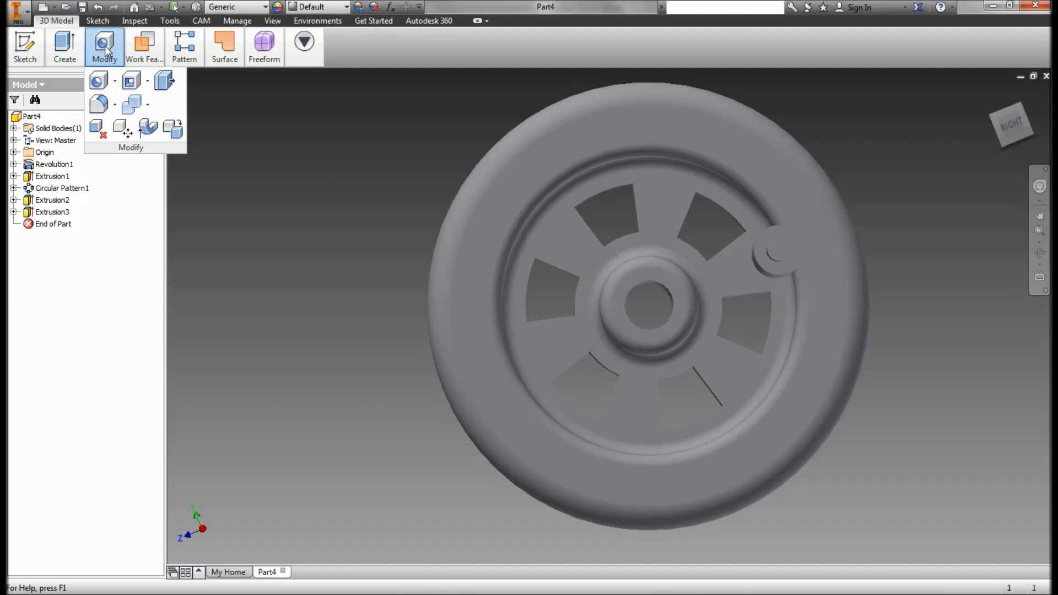
{"action": "left_click", "coordinate": [101, 84]}
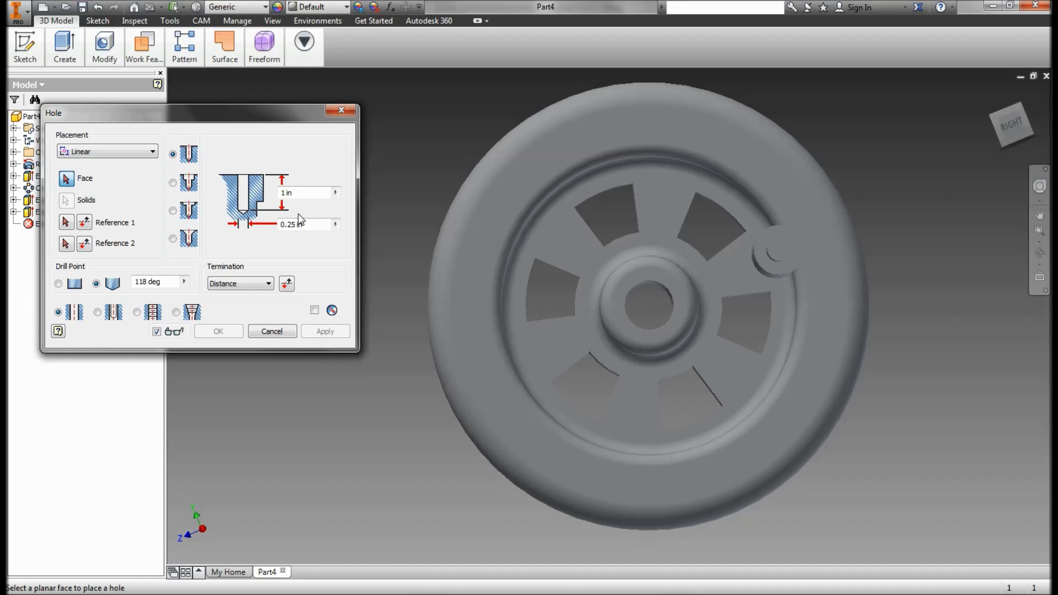
Step: Set the hole depth to .26 and the diameter to .0625
{"action": "left_click", "coordinate": [290, 192]}
{"action": "type", "text": ".26"}
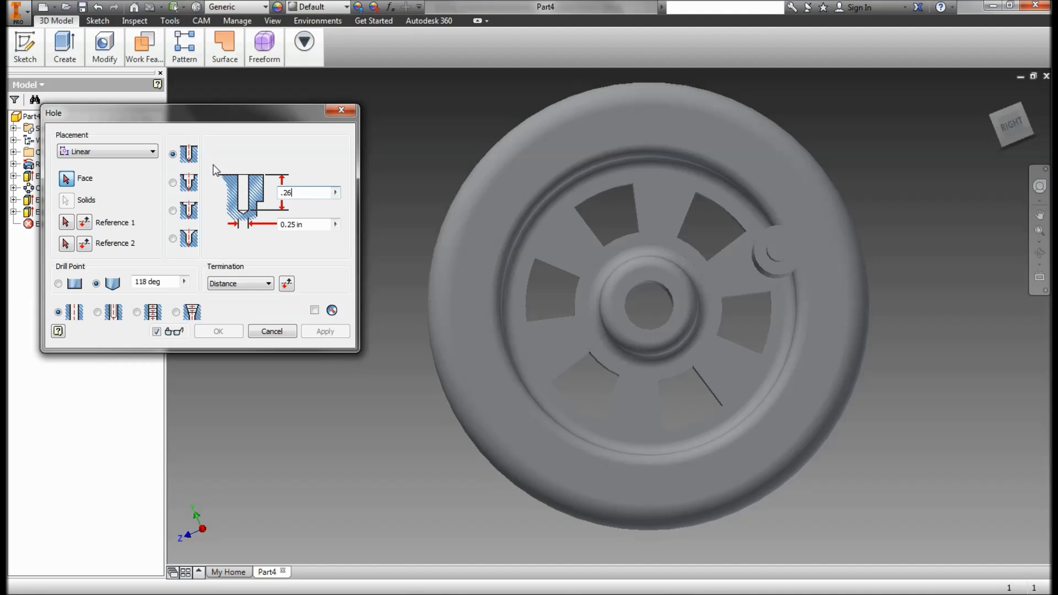
{"action": "key", "text": "Tab"}
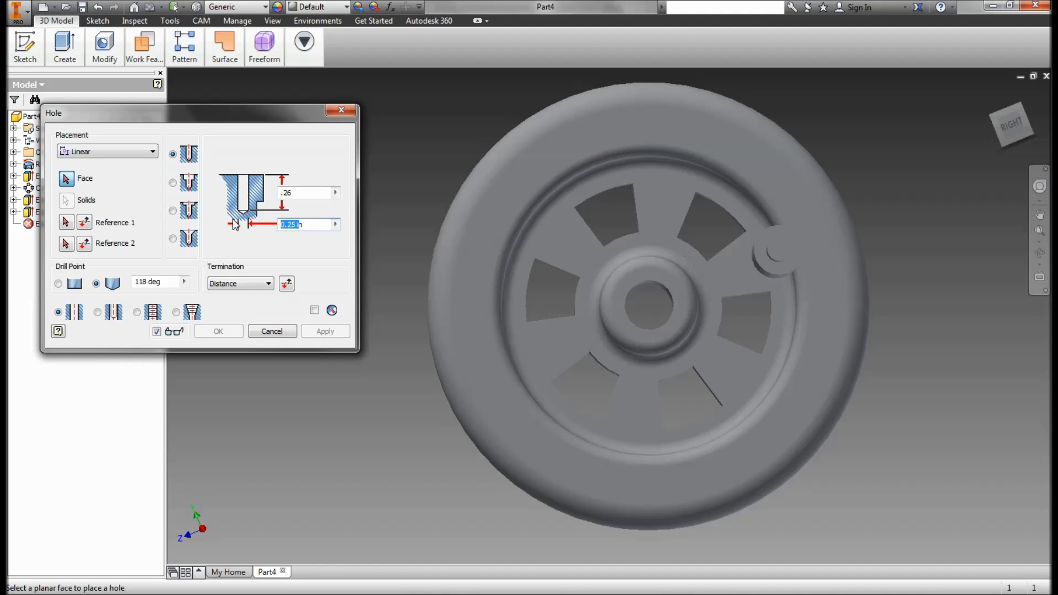
{"action": "type", "text": ".0625"}
{"action": "key", "text": "Delete"}
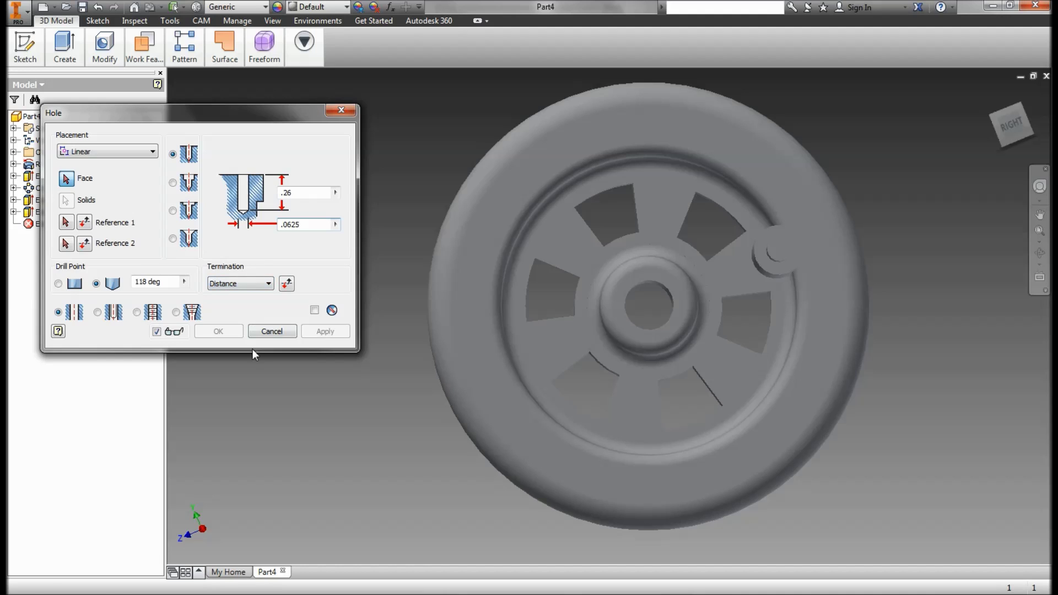
{"action": "left_click", "coordinate": [97, 149]}
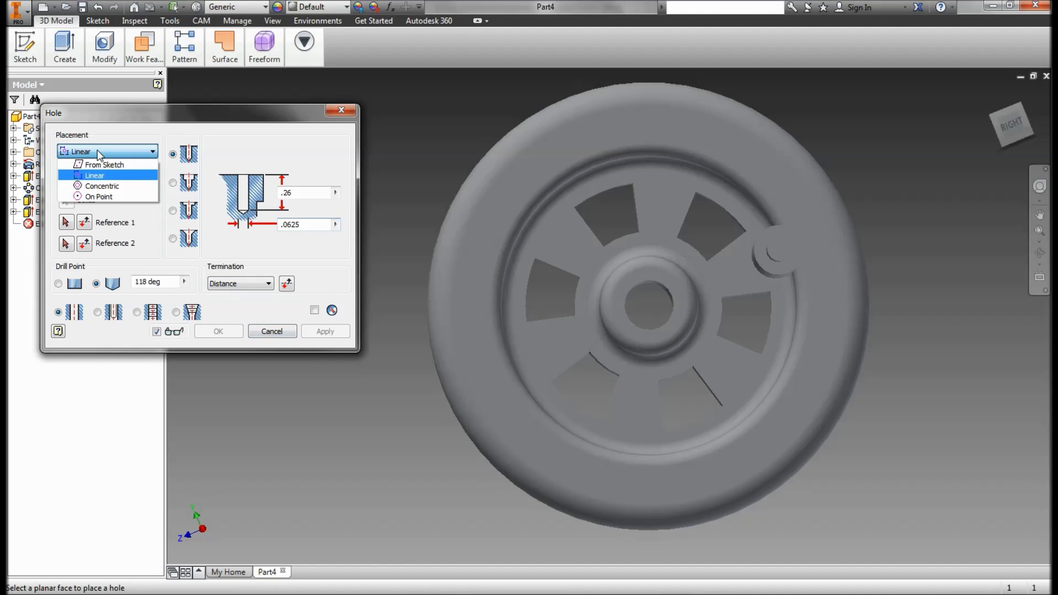
Step: Place the .0625 hole concentric with the pin's circular edge on its end face and apply it
{"action": "left_click", "coordinate": [100, 187]}
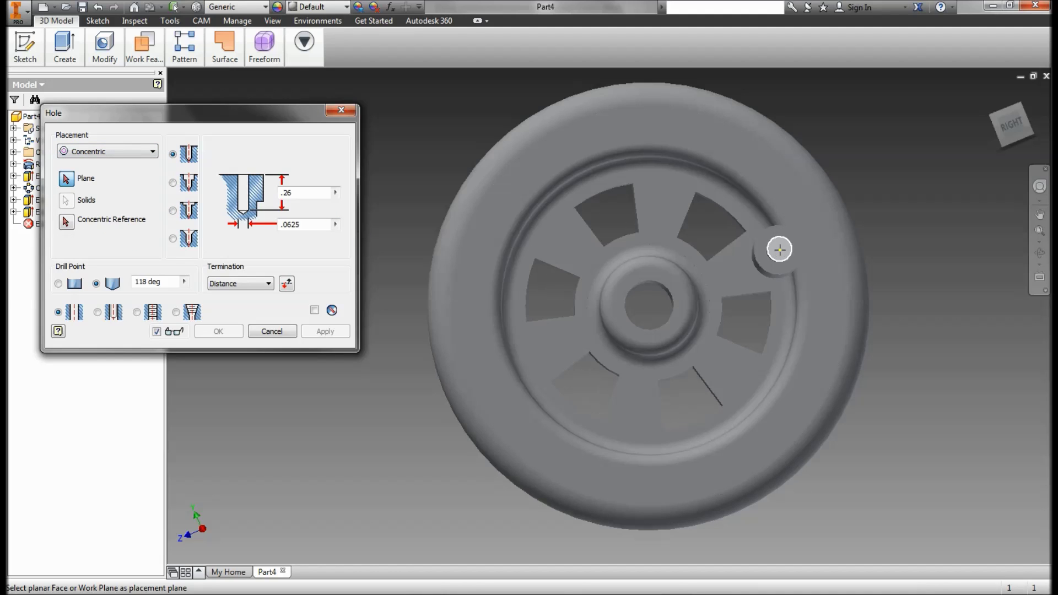
{"action": "scroll", "coordinate": [780, 248], "scroll_direction": "down", "scroll_amount": 5}
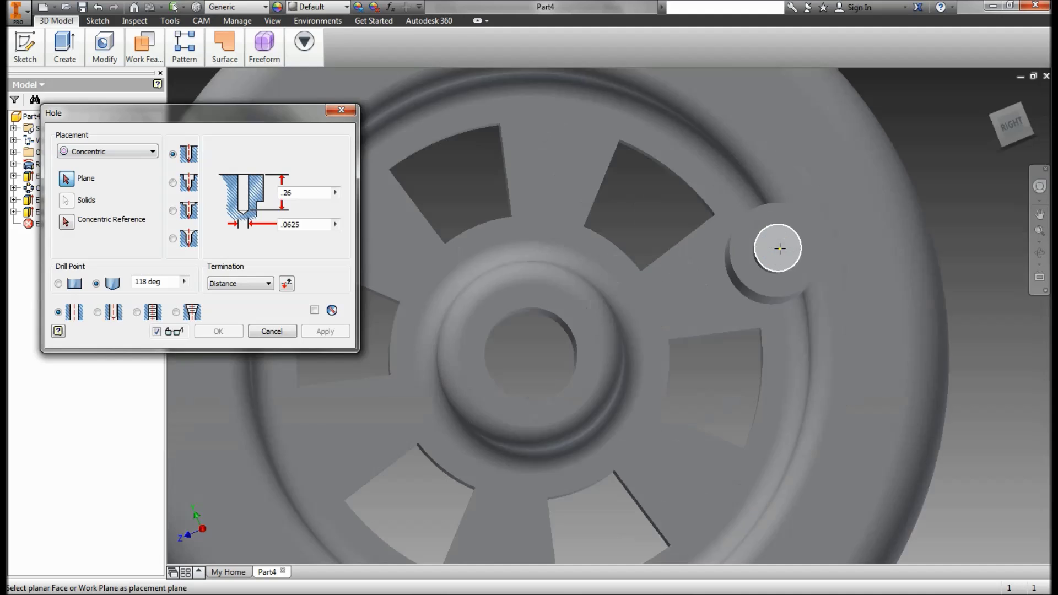
{"action": "left_click", "coordinate": [777, 251]}
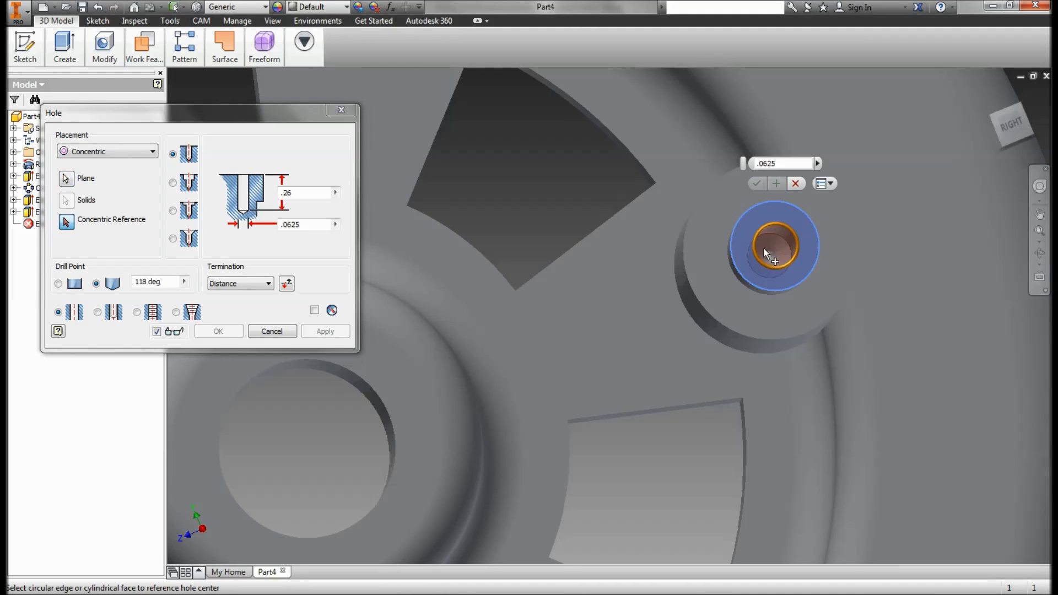
{"action": "left_click", "coordinate": [808, 219]}
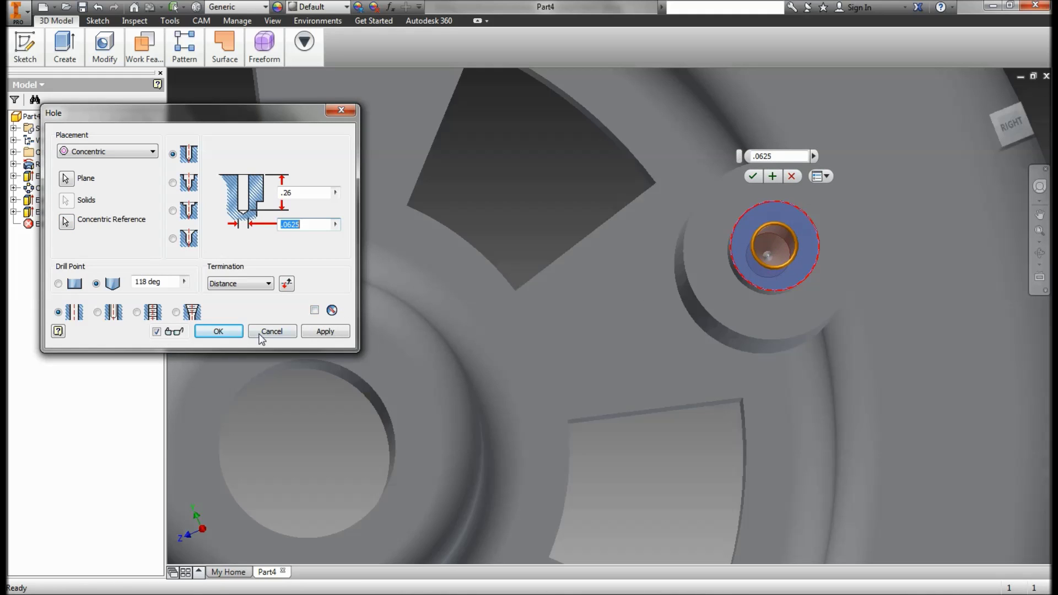
{"action": "left_click", "coordinate": [326, 332]}
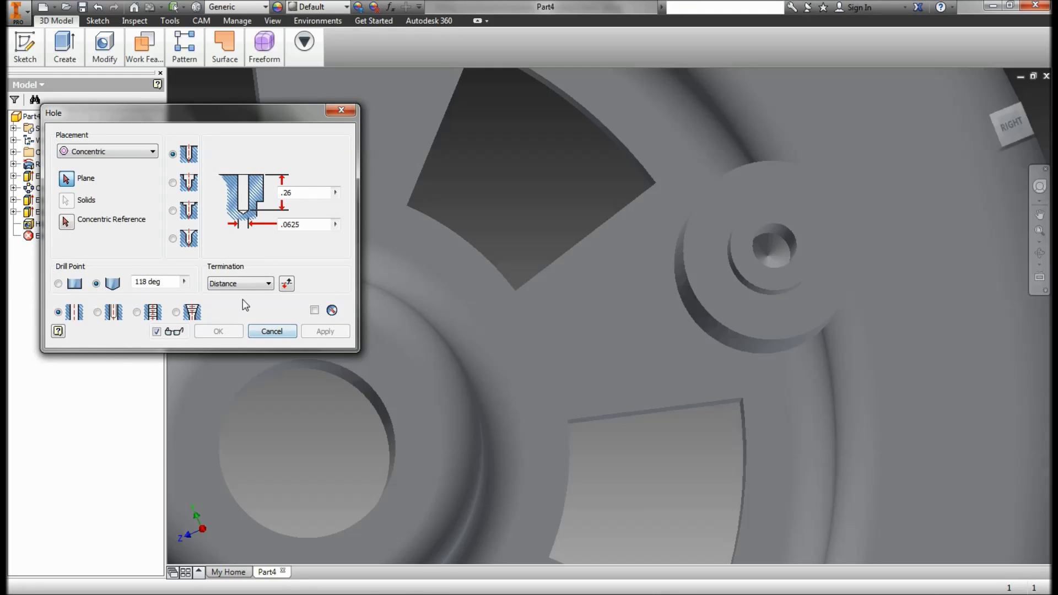
Step: Orbit the wheel to an angled view and close the Hole dialog, leaving Hole1 after Extrusion3
{"action": "scroll", "coordinate": [659, 270], "scroll_direction": "down", "scroll_amount": 5}
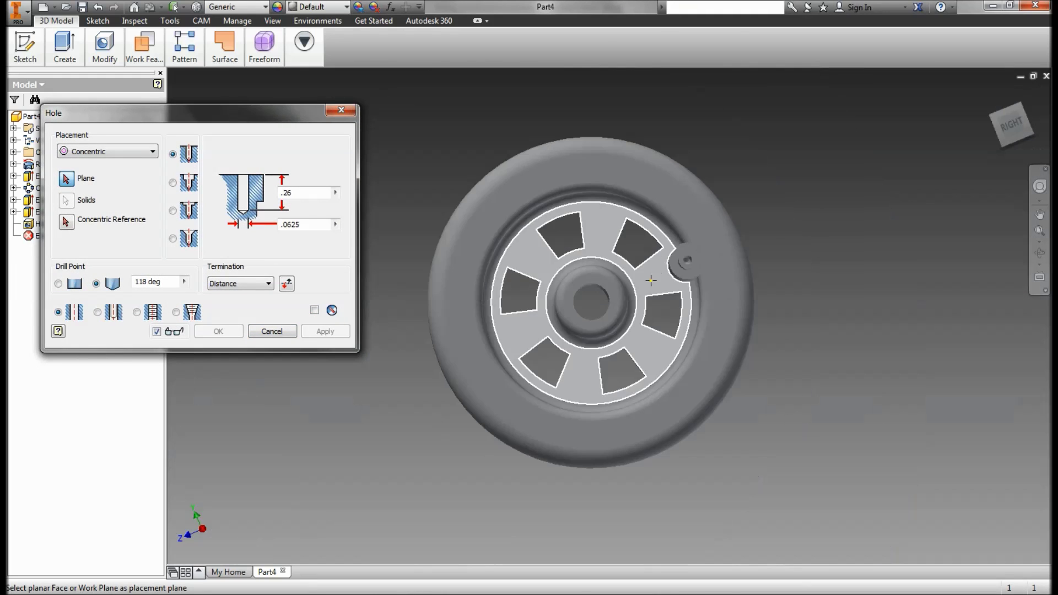
{"action": "middle_click_drag", "start_coordinate": [616, 340], "coordinate": [452, 380], "text": "shift"}
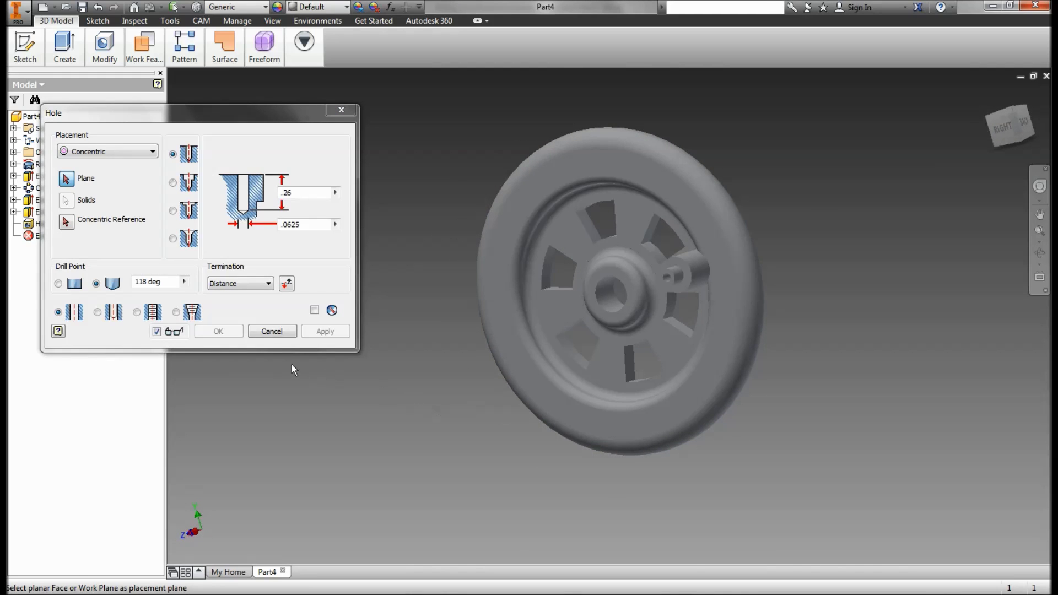
{"action": "left_click", "coordinate": [341, 110]}
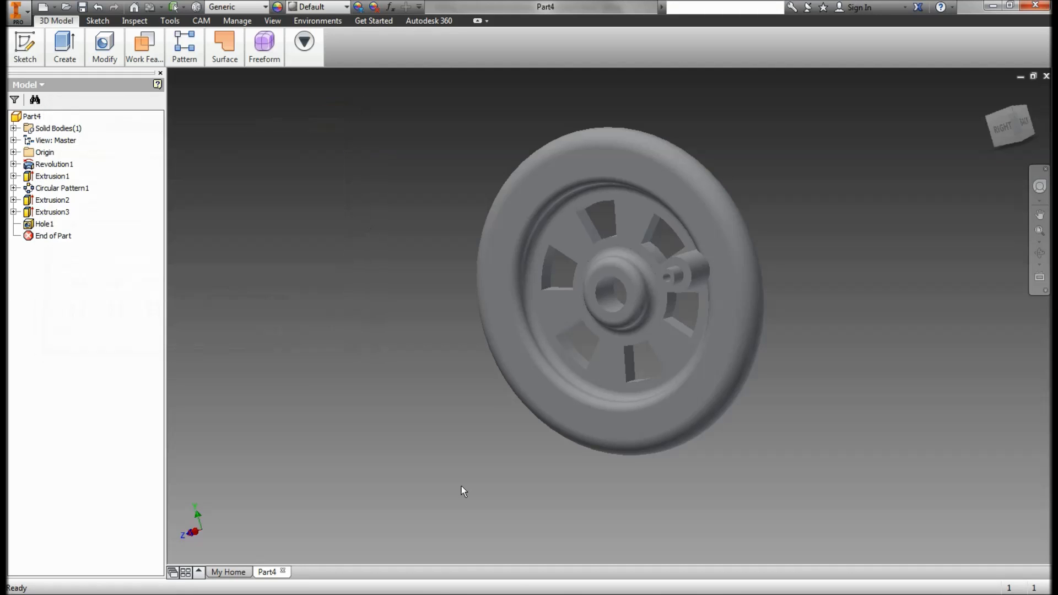